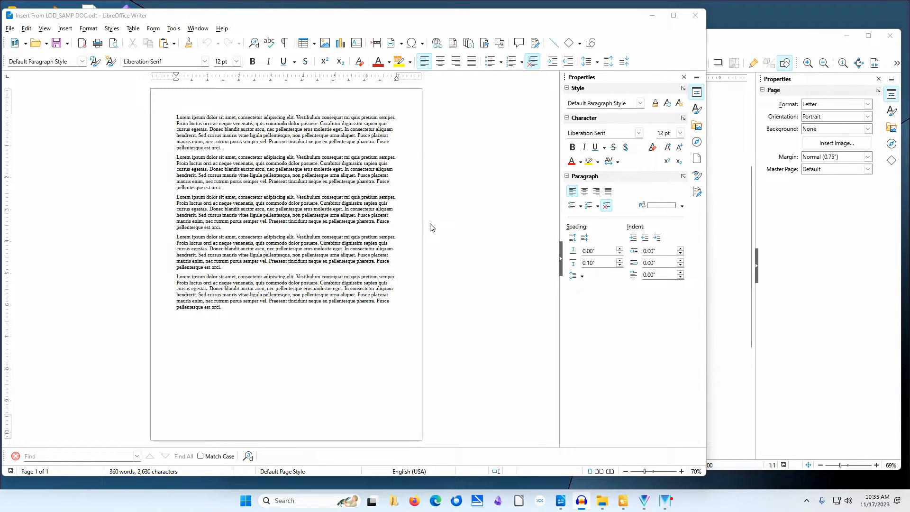
- In the LibreOffice Draw window, select both labelled boxes and the green arrow and copy them
left_click(787, 38)
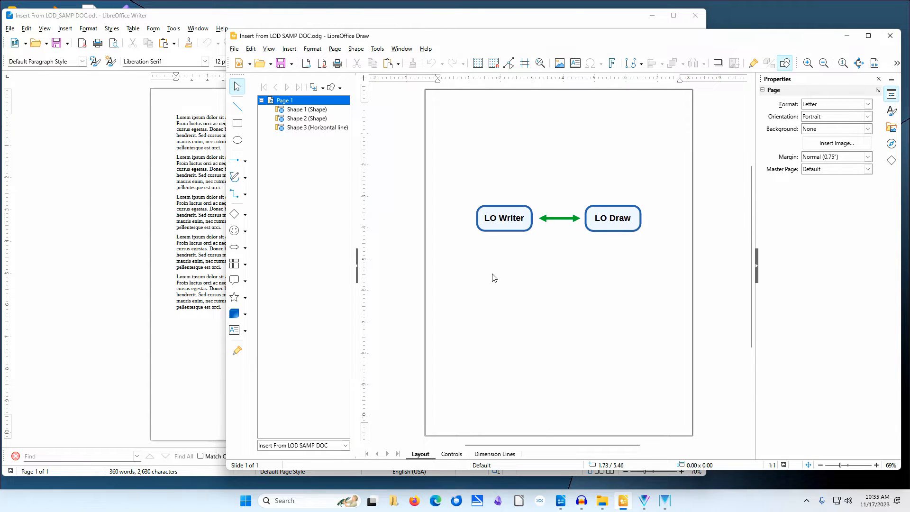
left_click_drag(459, 184, 652, 254)
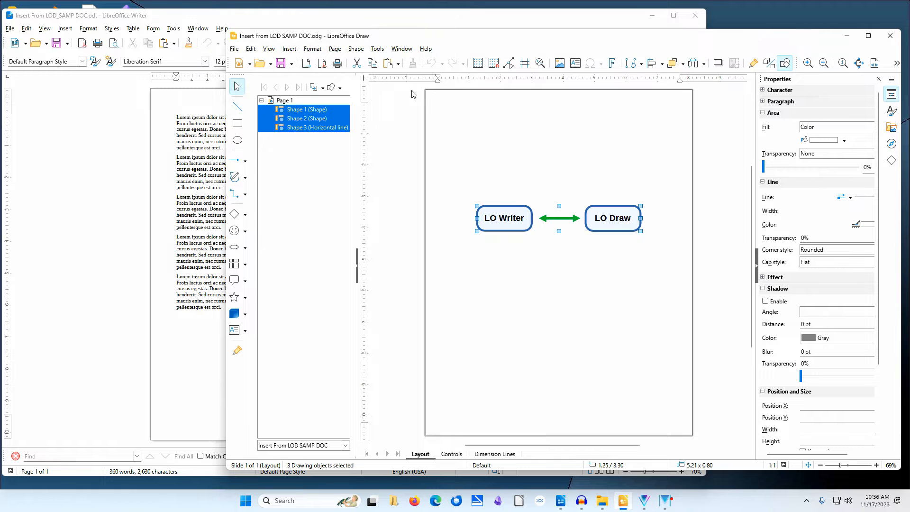
left_click(372, 64)
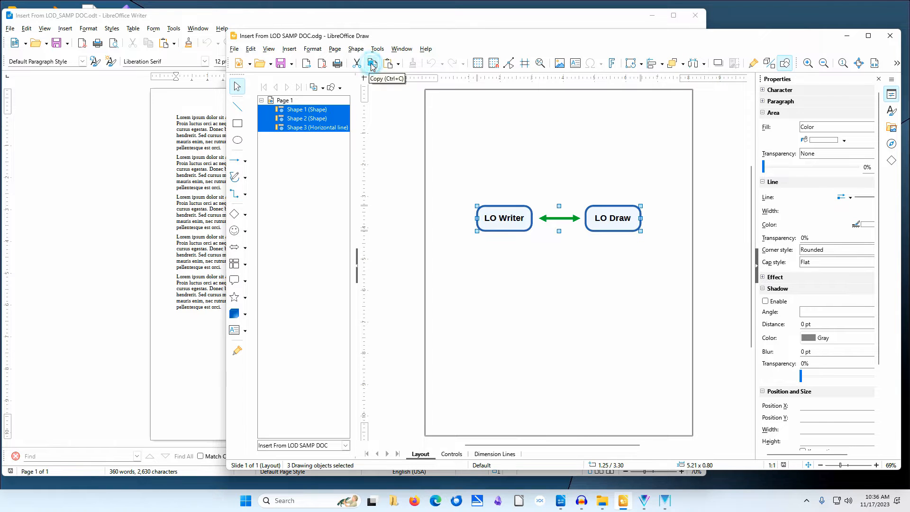
- Switch to the Writer document and paste the copied drawing at the end of the first paragraph
left_click(391, 19)
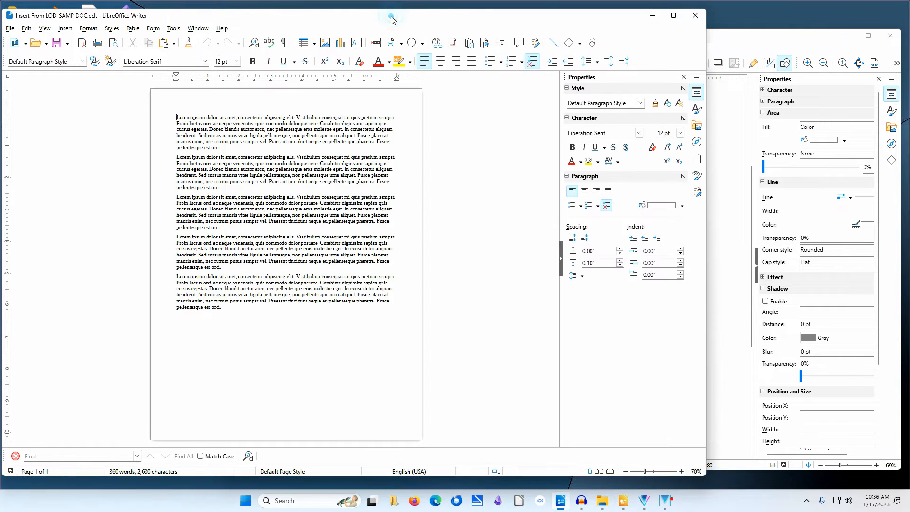
left_click(220, 148)
left_click(164, 44)
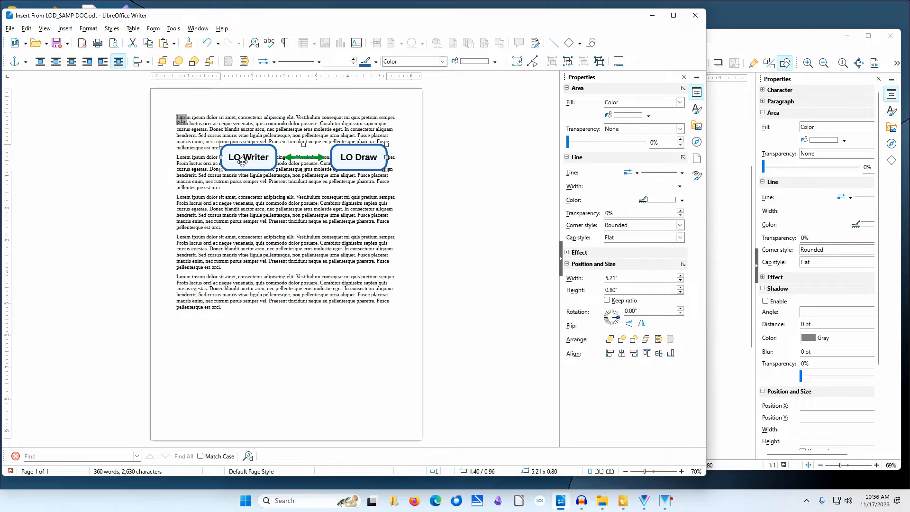
left_click(244, 198)
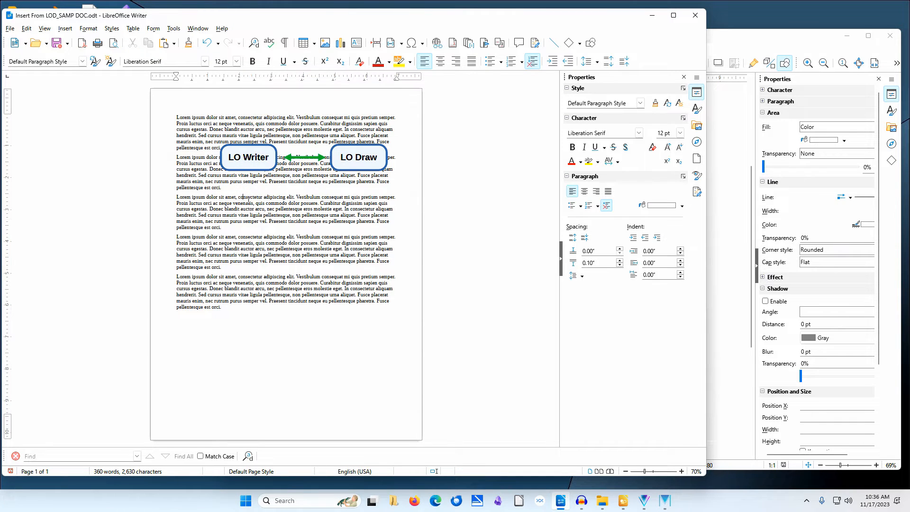
- In the pasted drawing's Position and Size settings, keep the ratio and set the width to 4.5"
left_click(244, 160)
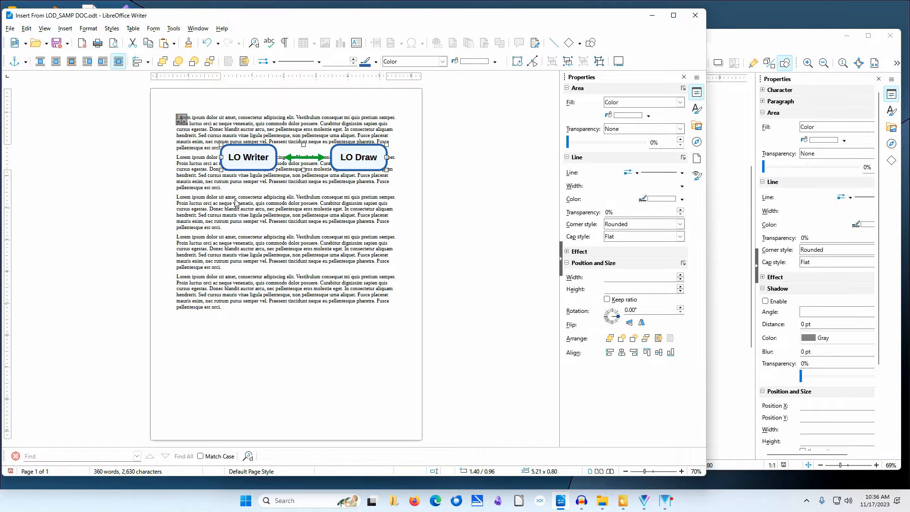
right_click(248, 159)
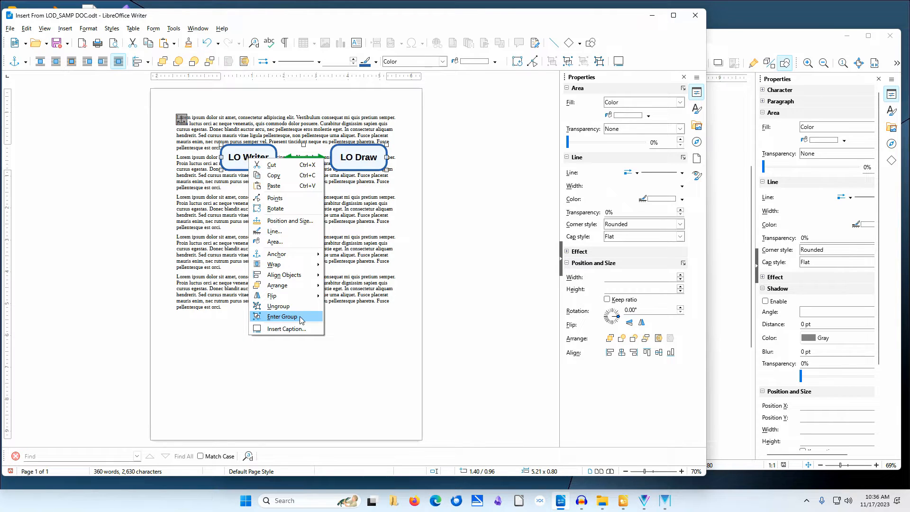
left_click(303, 226)
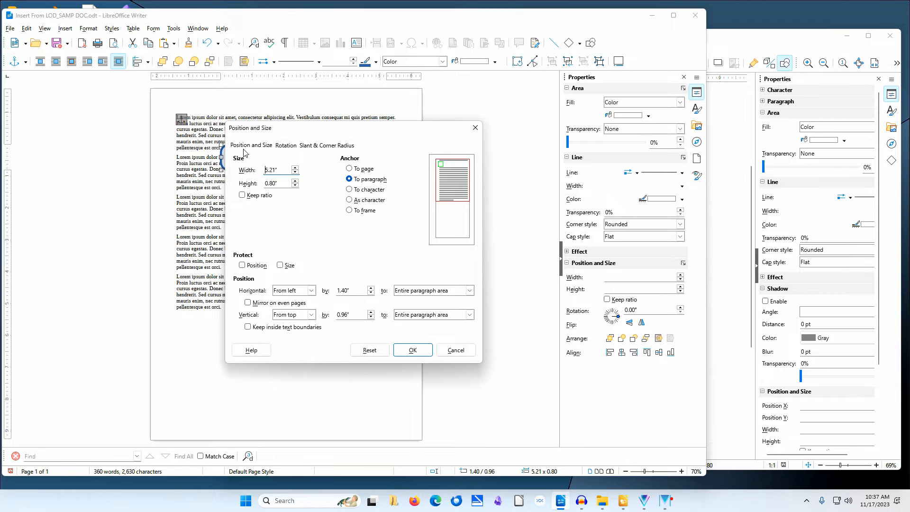
left_click(242, 194)
left_click_drag(282, 169, 264, 167)
type("4.5")
key("Tab")
- Anchor the drawing to character and set its horizontal position to Center of the entire paragraph area
left_click(351, 191)
left_click(311, 291)
left_click(296, 316)
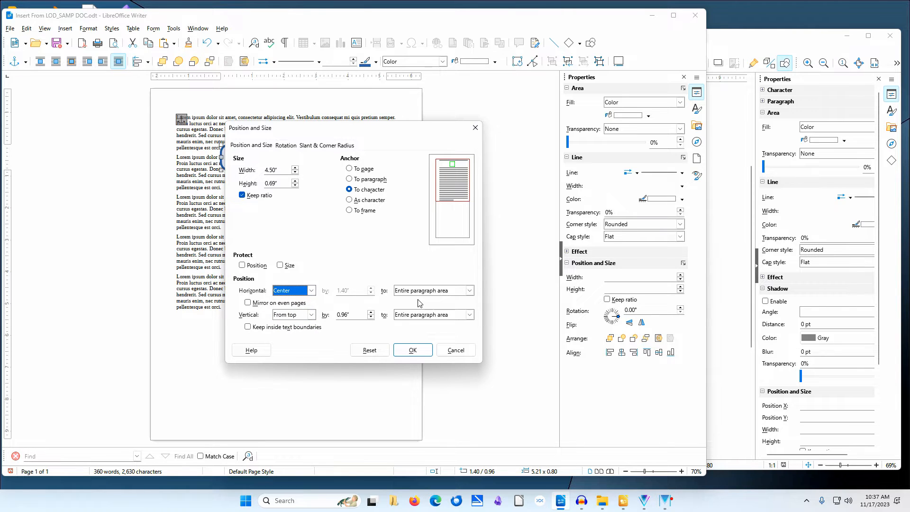
- Set the drawing's vertical position to From bottom by -0.10" relative to Character and apply the settings
left_click(311, 314)
left_click(303, 364)
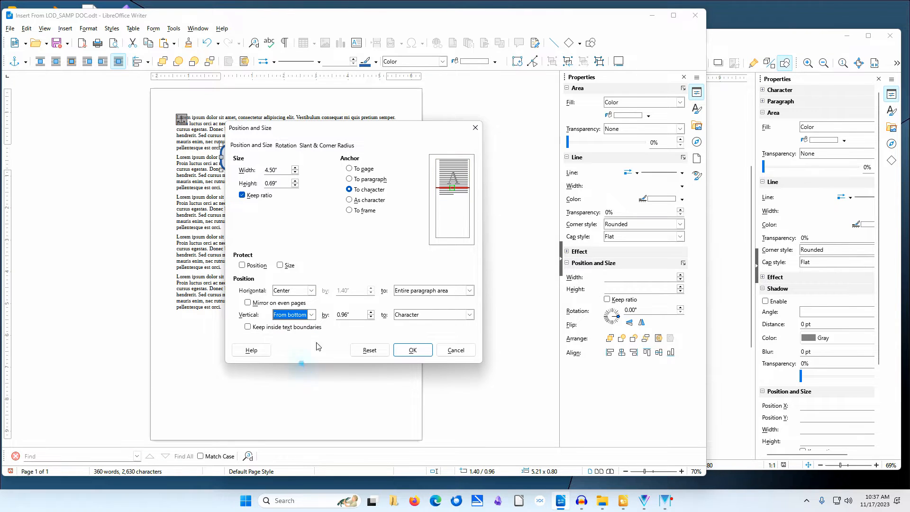
left_click(362, 314)
double_click(362, 314)
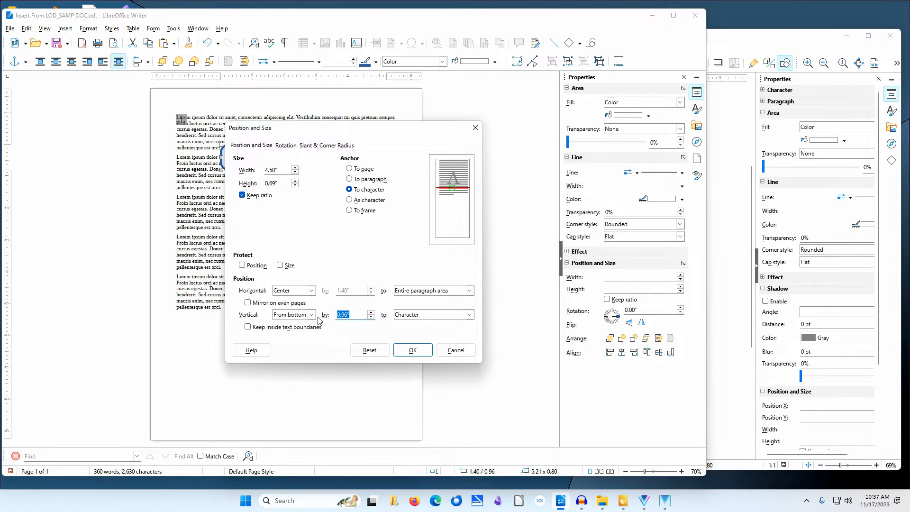
type("-0.10")
key("Tab")
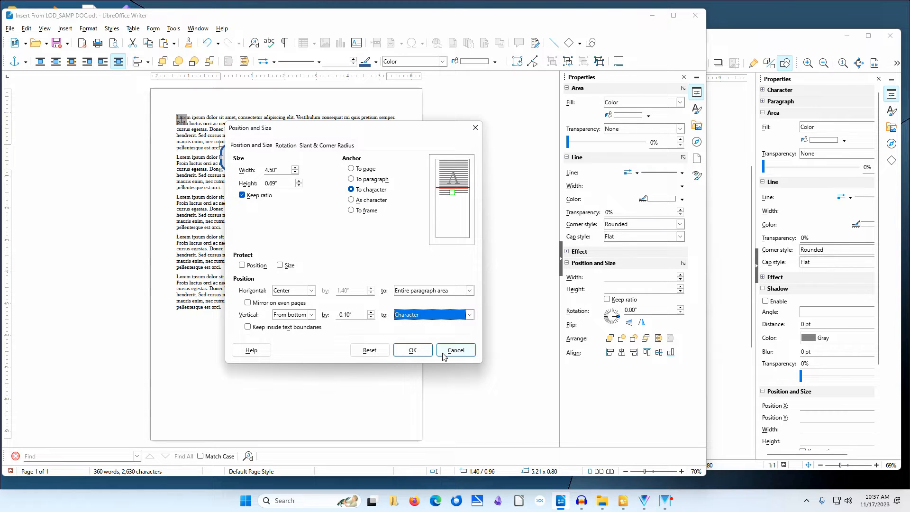
left_click(423, 352)
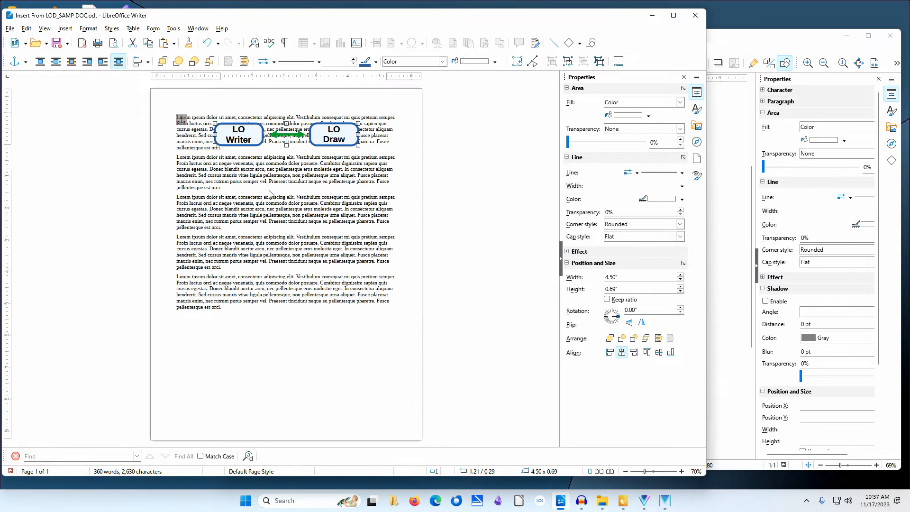
- Set the drawing's text wrap to Wrap Off and increase its bottom spacing slightly
right_click(248, 136)
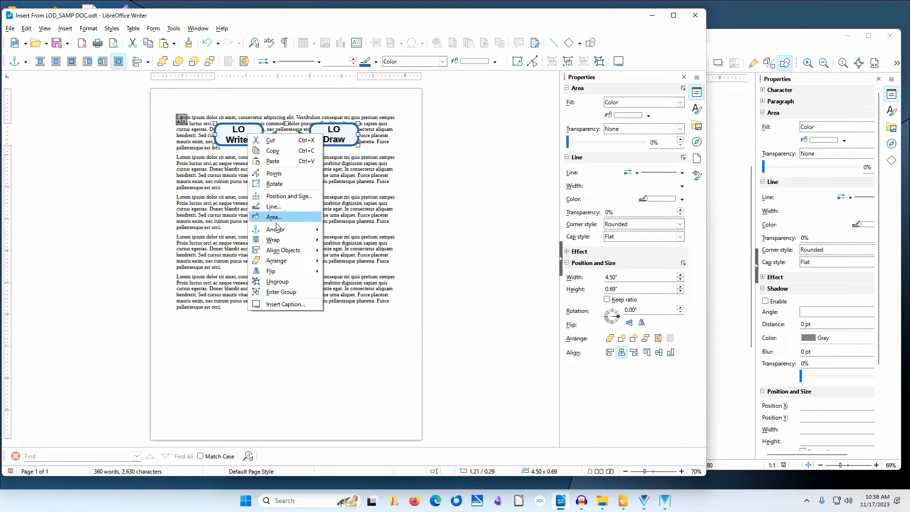
mouse_move(279, 241)
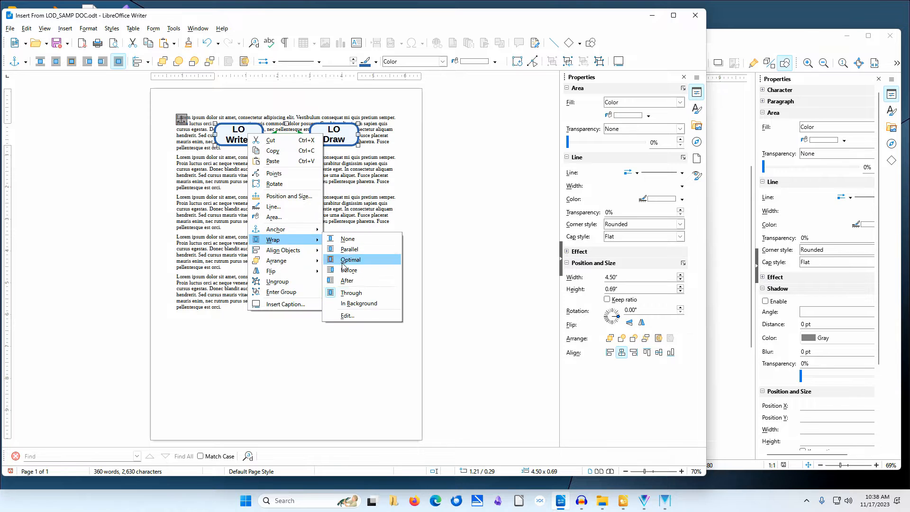
left_click(377, 317)
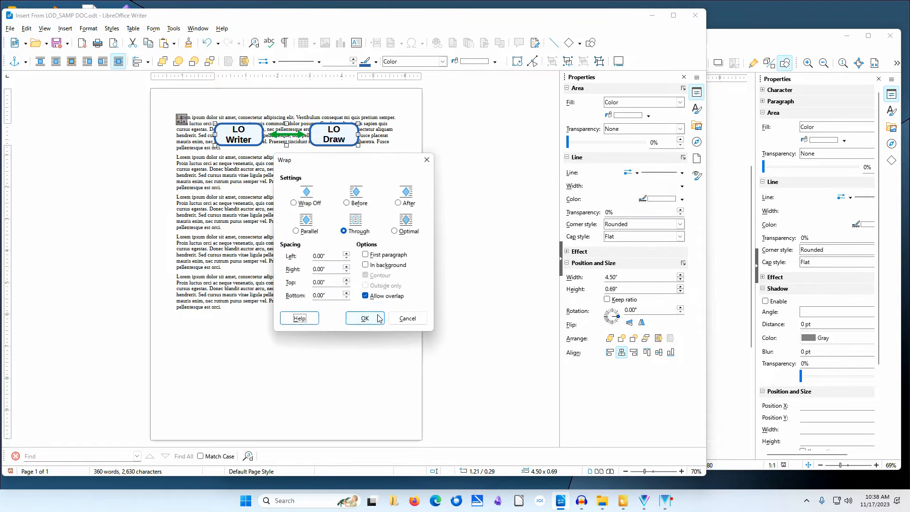
left_click(301, 204)
left_click(346, 294)
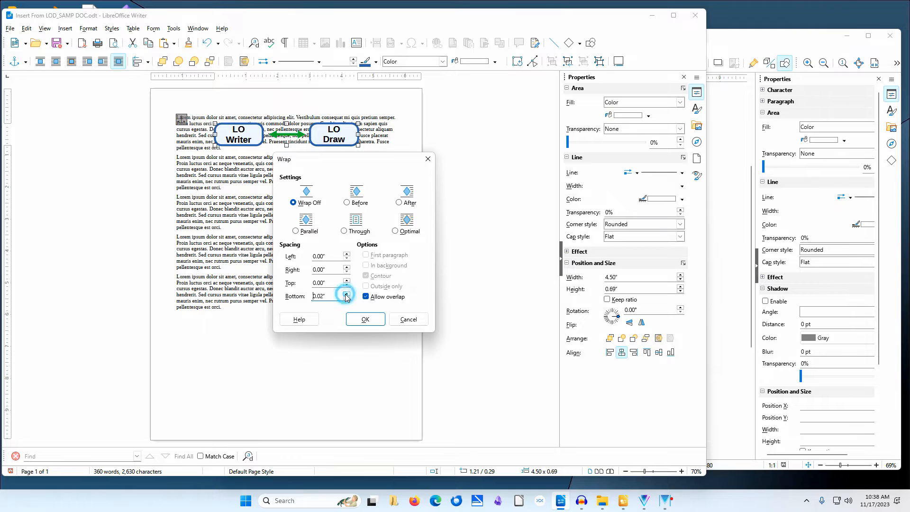
left_click(346, 294)
left_click(347, 295)
left_click(365, 319)
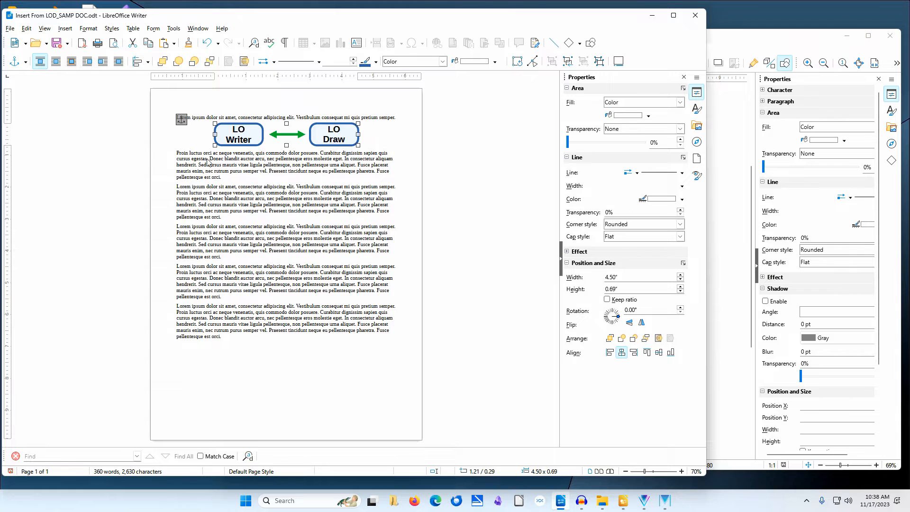
- Move the drawing's anchor to the end of the first paragraph and deselect the drawing
left_click_drag(182, 120, 219, 177)
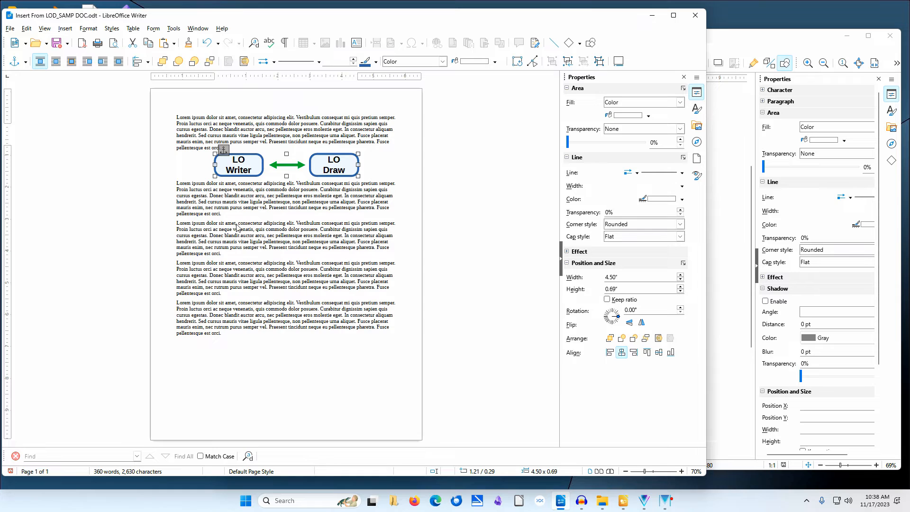
left_click(242, 257)
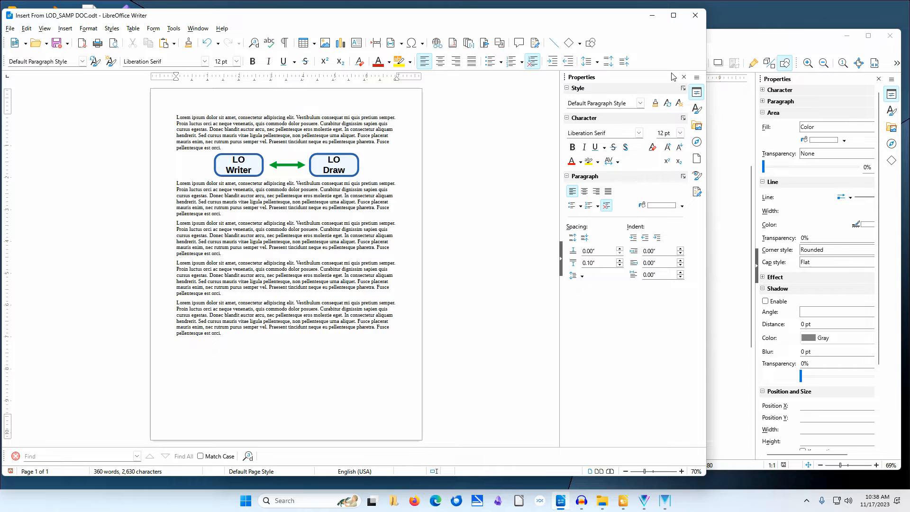
- Switch to the Draw window and export only the selected shapes as an SVG file named LOD_LOW
left_click(747, 38)
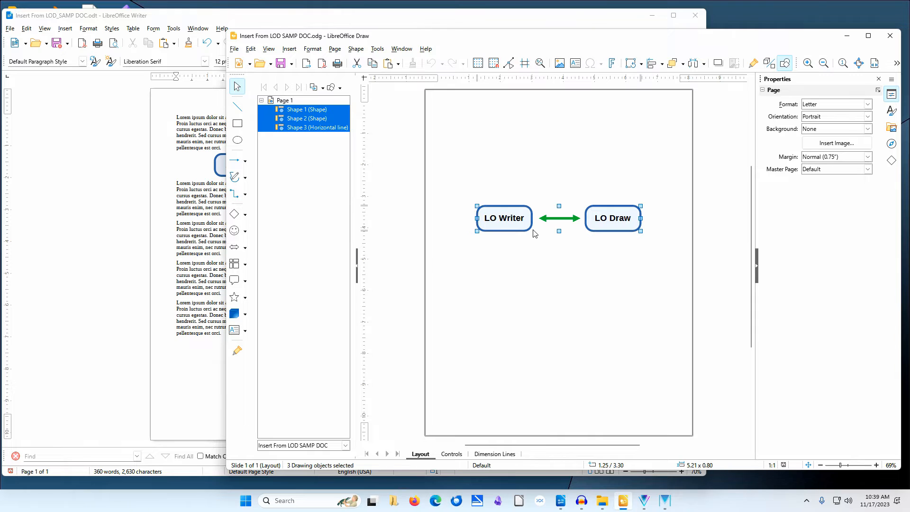
left_click(235, 50)
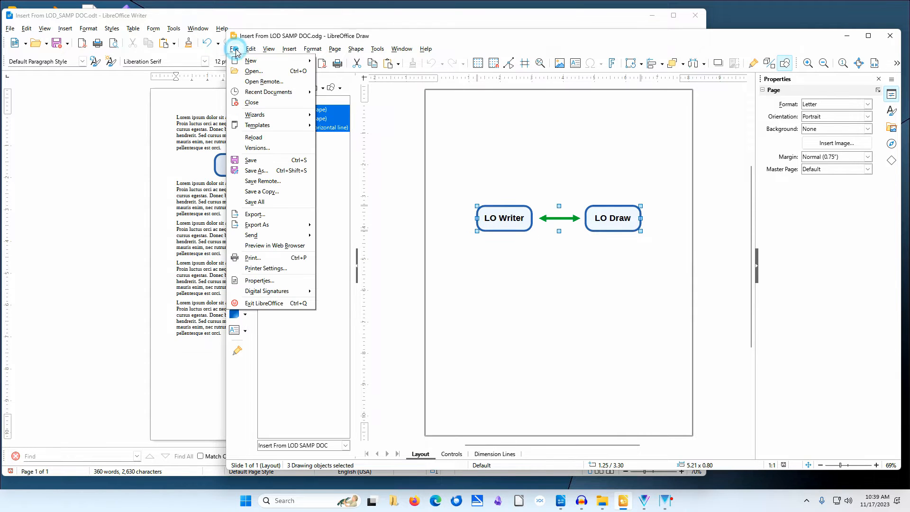
left_click(273, 216)
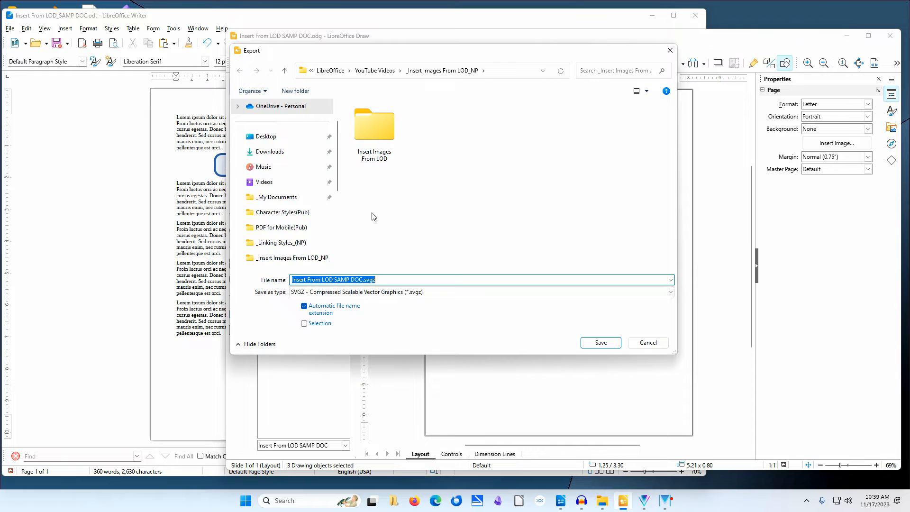
left_click(305, 325)
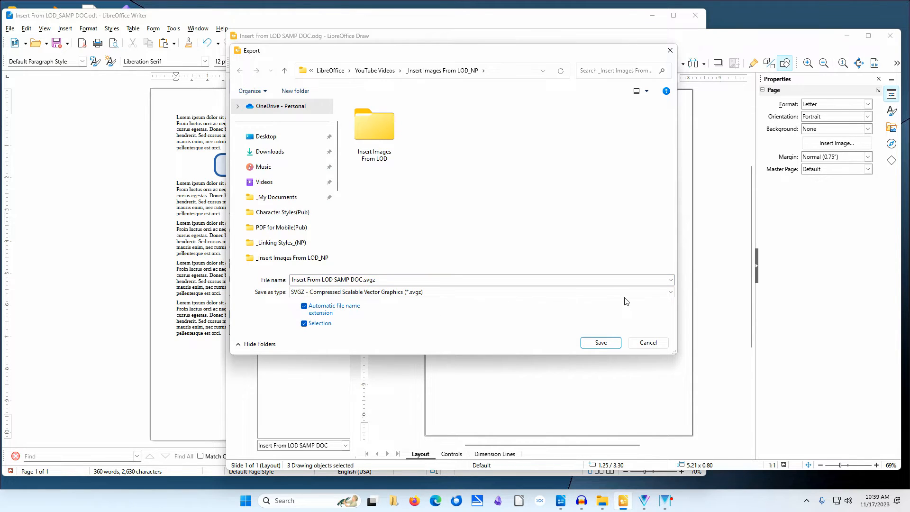
left_click(671, 295)
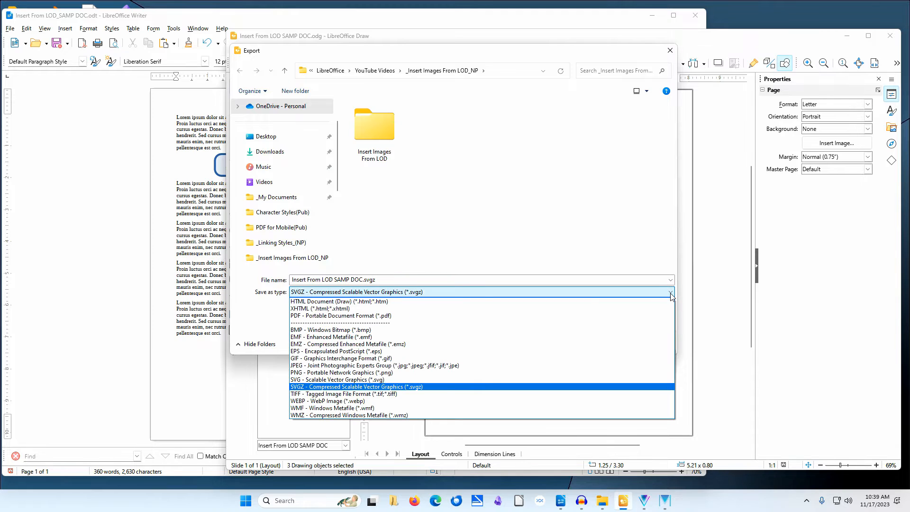
left_click(392, 379)
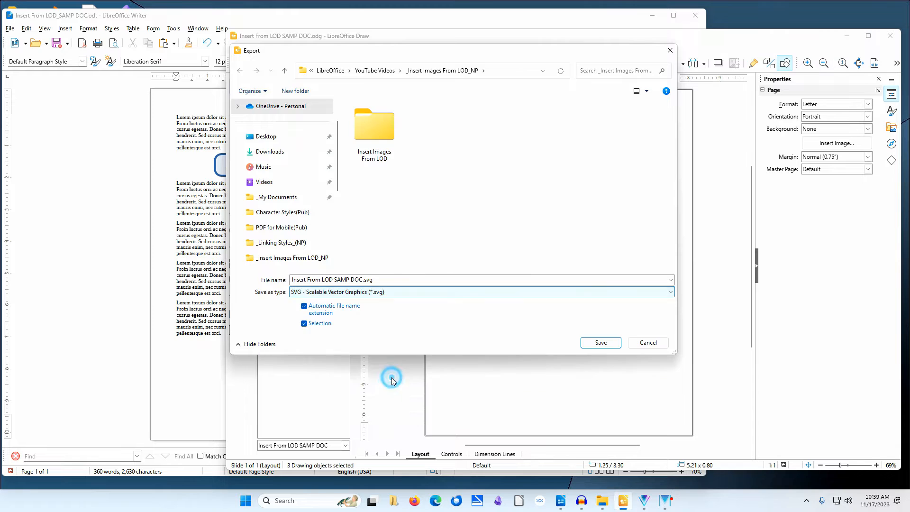
left_click(396, 280)
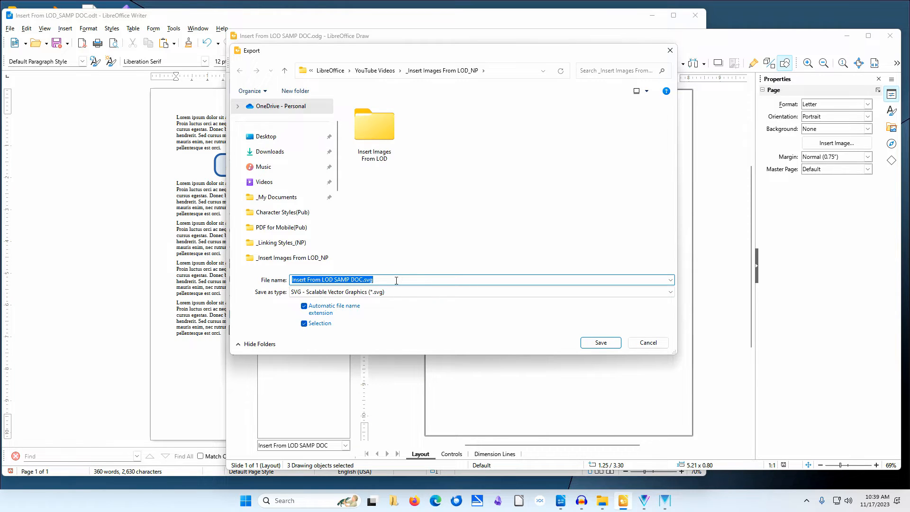
type("LOD")
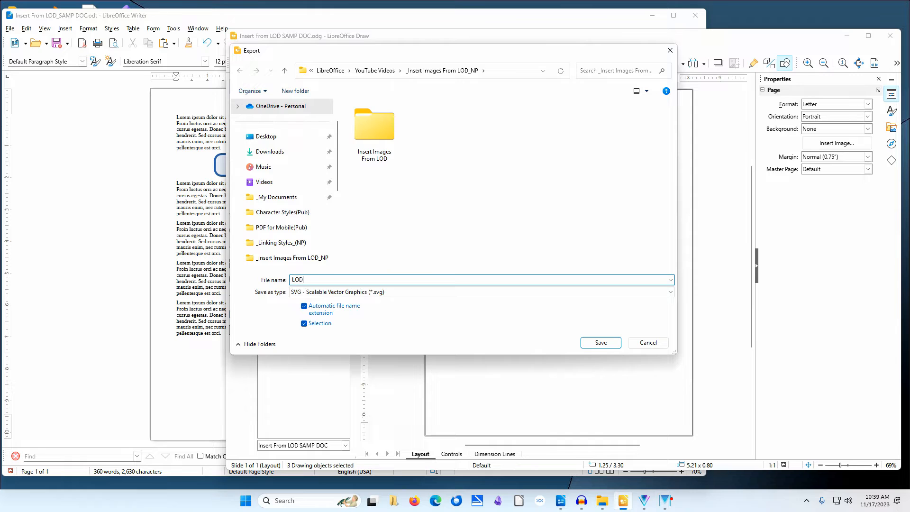
type("_LOW")
left_click(600, 342)
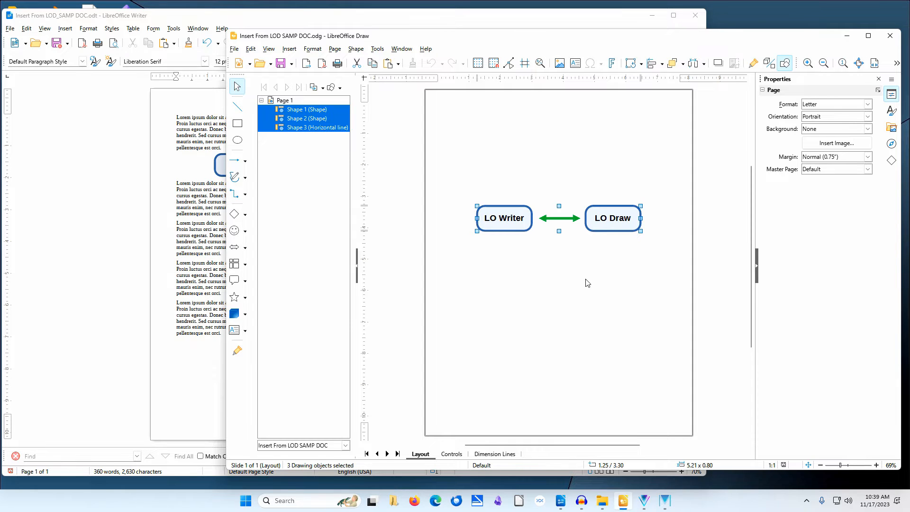
- Export only the selected shapes as a compressed SVGZ file named LOD_LOW
left_click(235, 50)
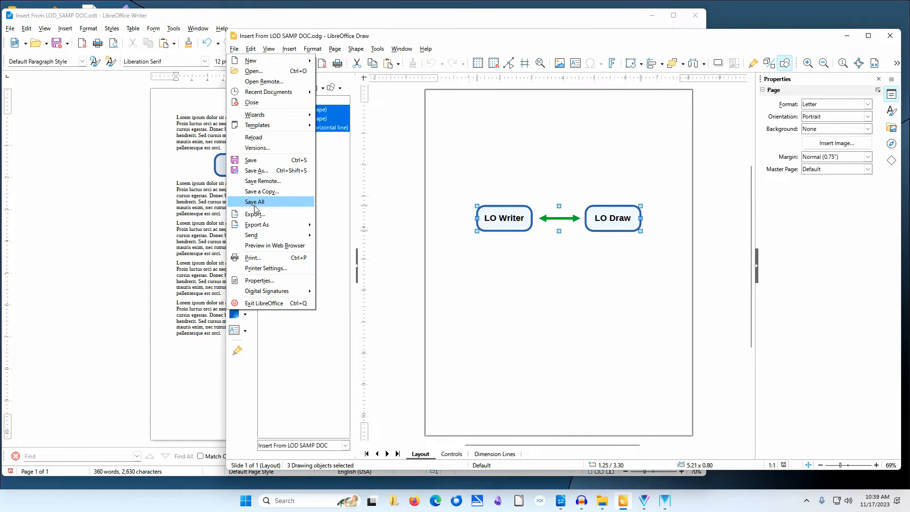
left_click(254, 214)
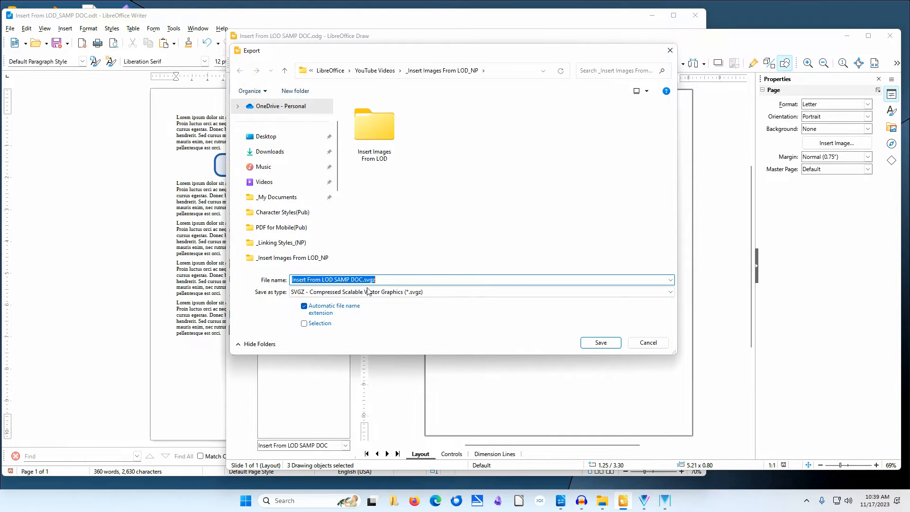
left_click(304, 324)
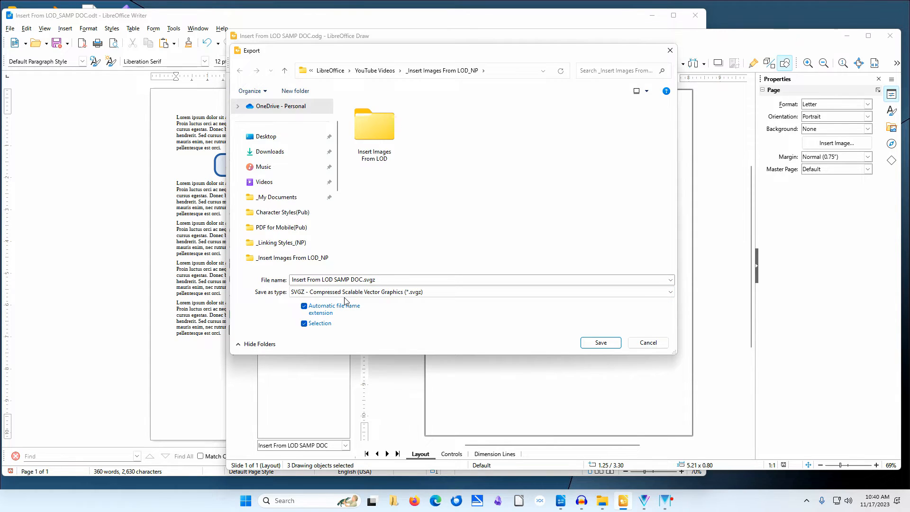
left_click(398, 280)
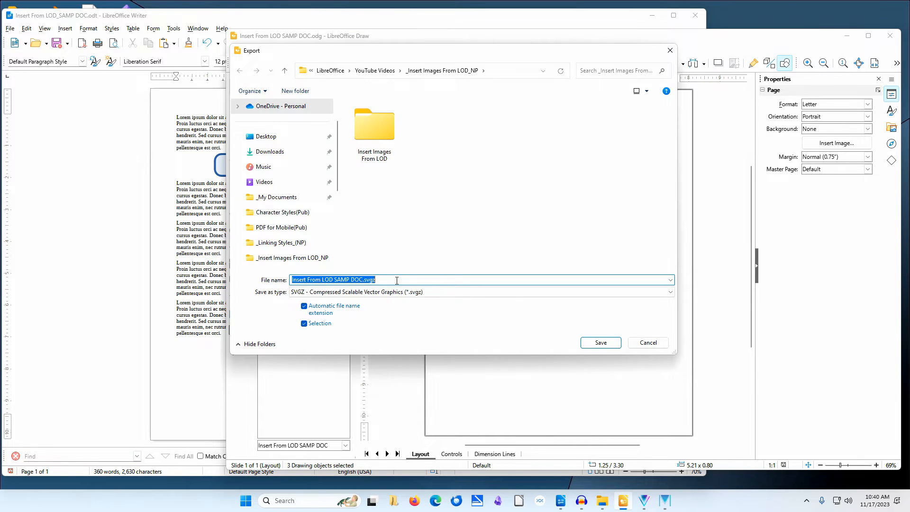
type("LOD_")
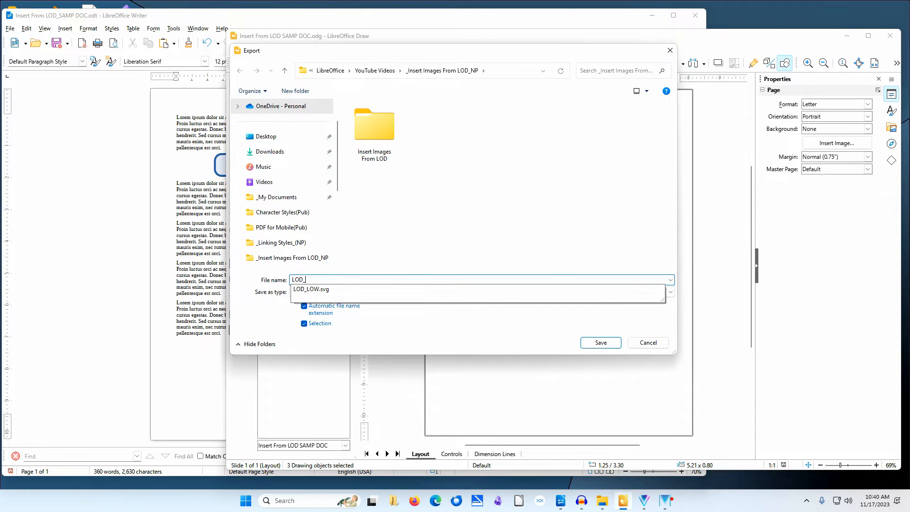
type("LOW")
left_click(610, 344)
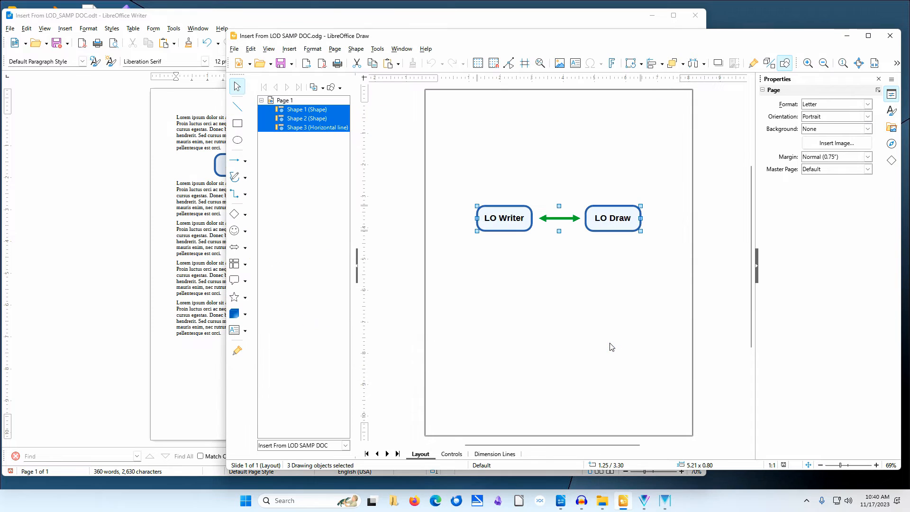
- Switch to the Writer document and insert the image LOD_LOW.svg at the end of the second paragraph
left_click(378, 18)
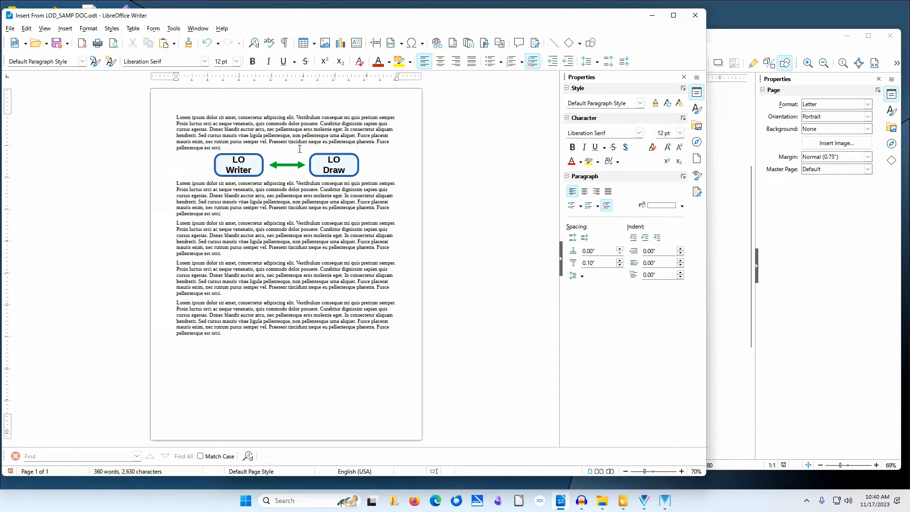
left_click(325, 44)
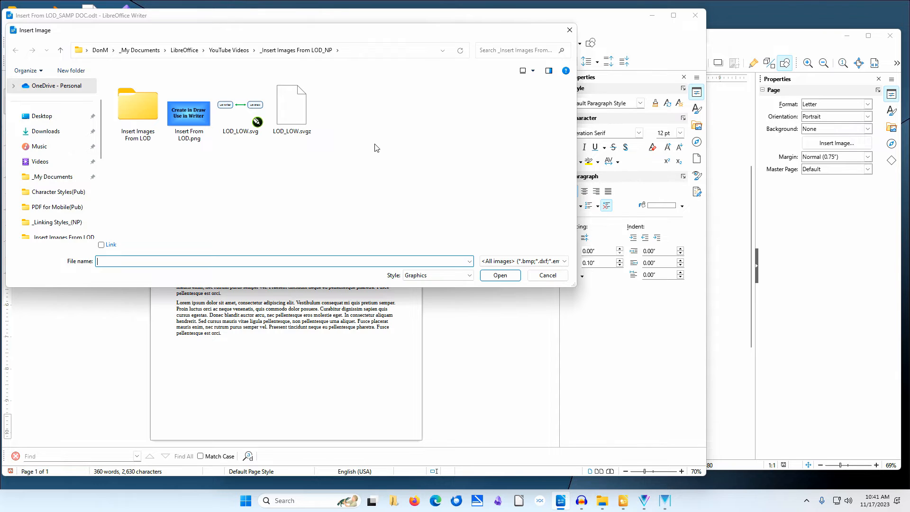
left_click(252, 111)
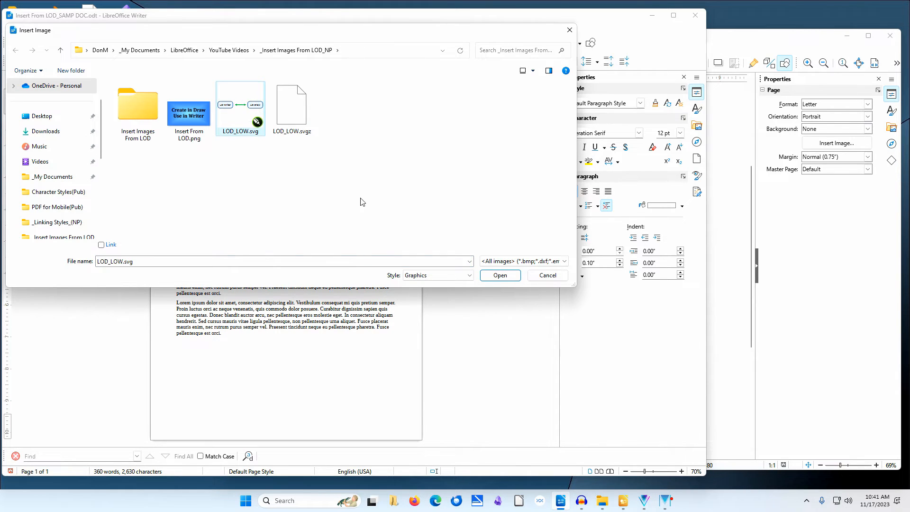
left_click(486, 277)
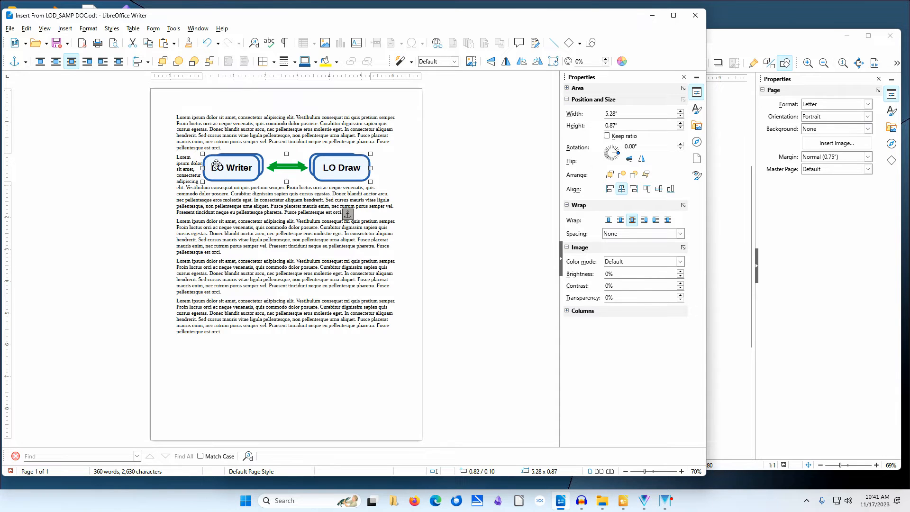
- In the inserted SVG image's properties, set the text wrap to Wrap Off and increase the bottom spacing slightly
right_click(240, 167)
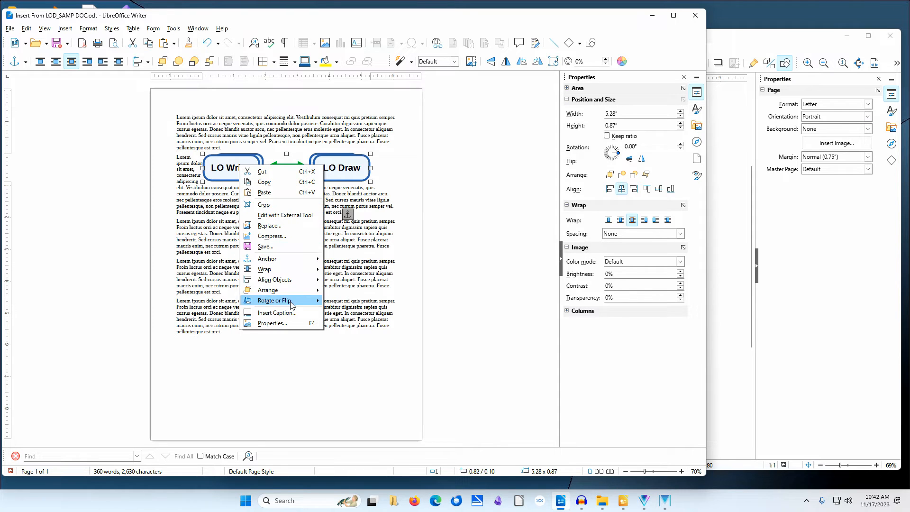
left_click(291, 324)
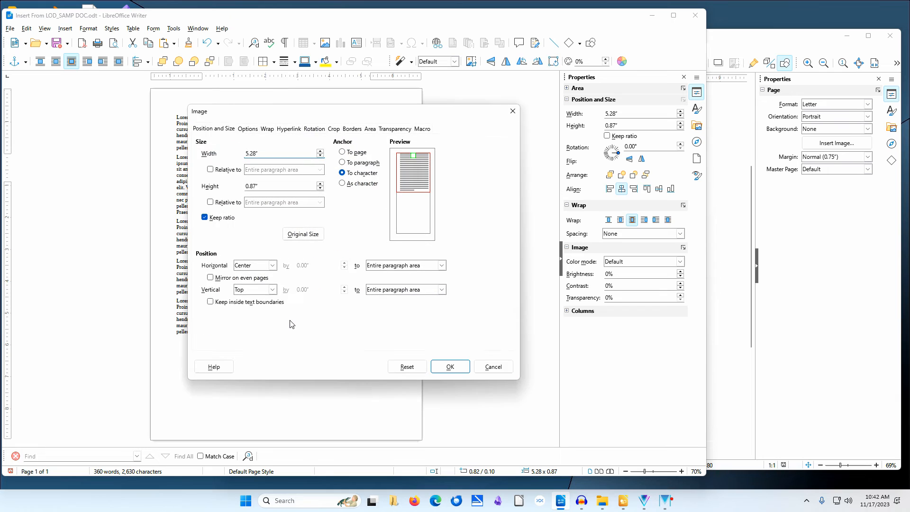
left_click(269, 130)
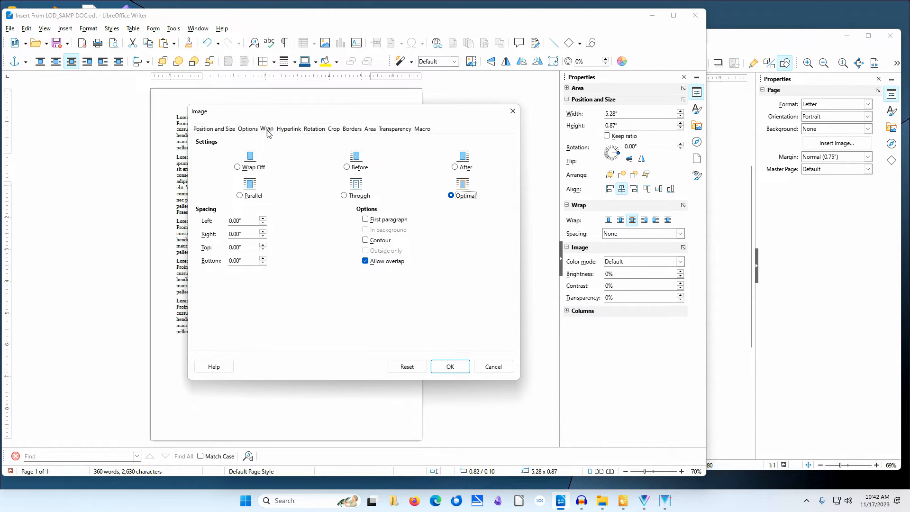
left_click(237, 167)
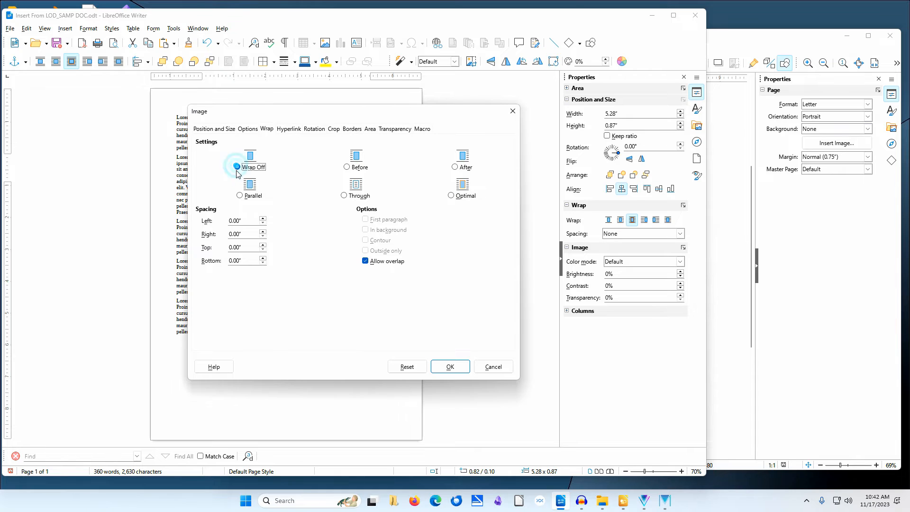
left_click(263, 258)
left_click(263, 258)
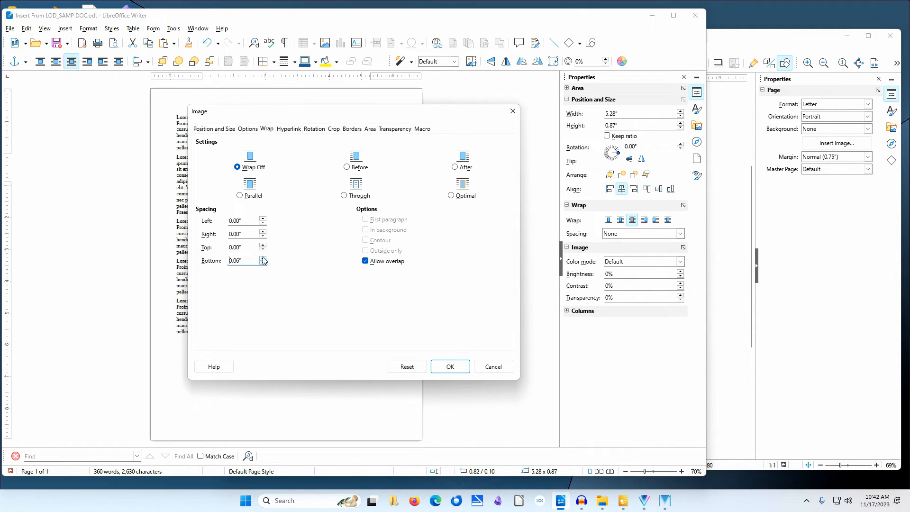
left_click(262, 258)
left_click(263, 259)
- Set the SVG image's width to 4.5" with its ratio kept
left_click(219, 129)
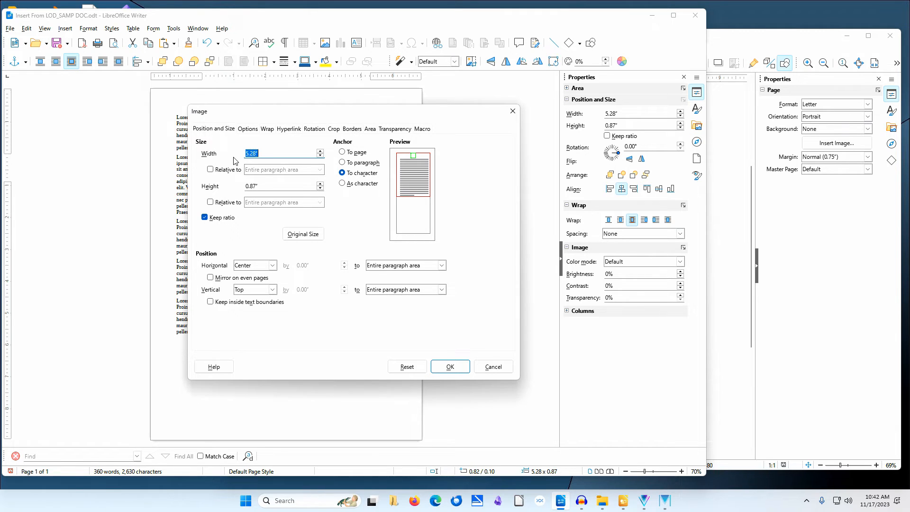
type("4.5")
key("Tab")
- Set the SVG image's vertical position to From bottom by -0.10" relative to Character and apply the settings
left_click(272, 289)
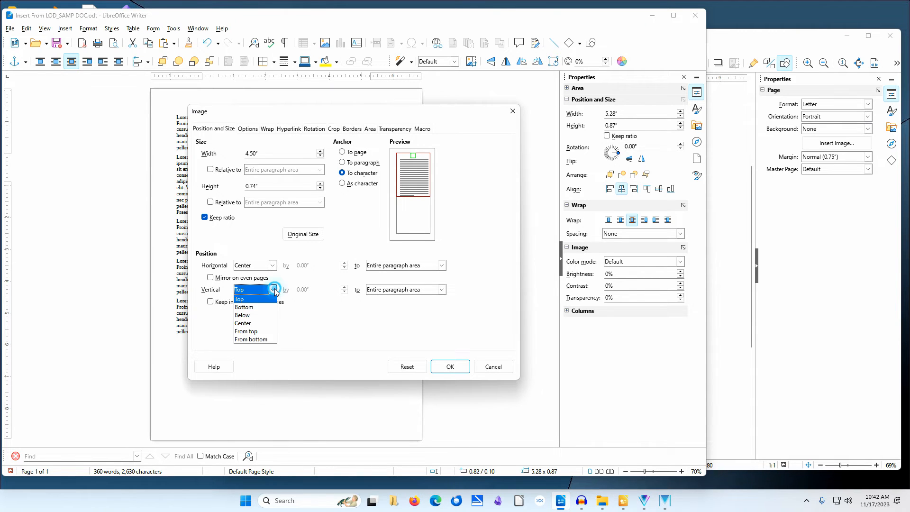
left_click(263, 339)
left_click_drag(325, 288, 294, 290)
key("BackSpace")
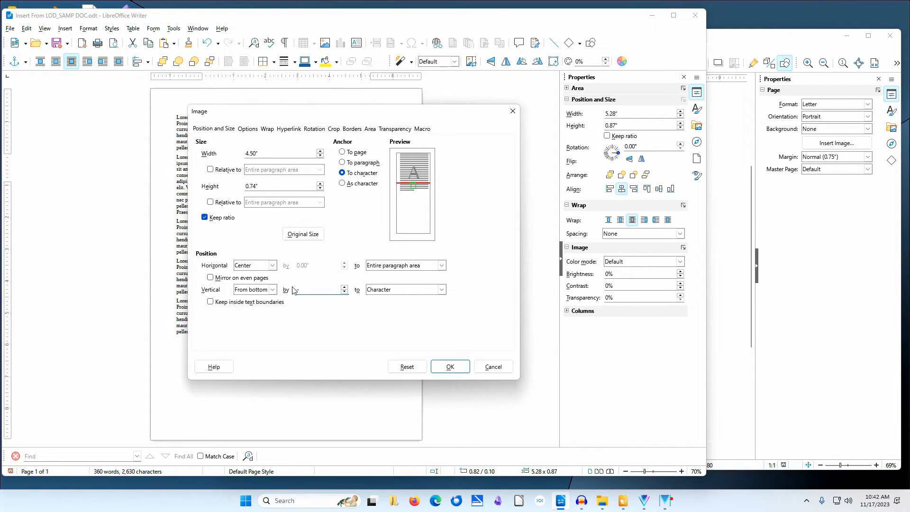
type("-0.10")
key("Tab")
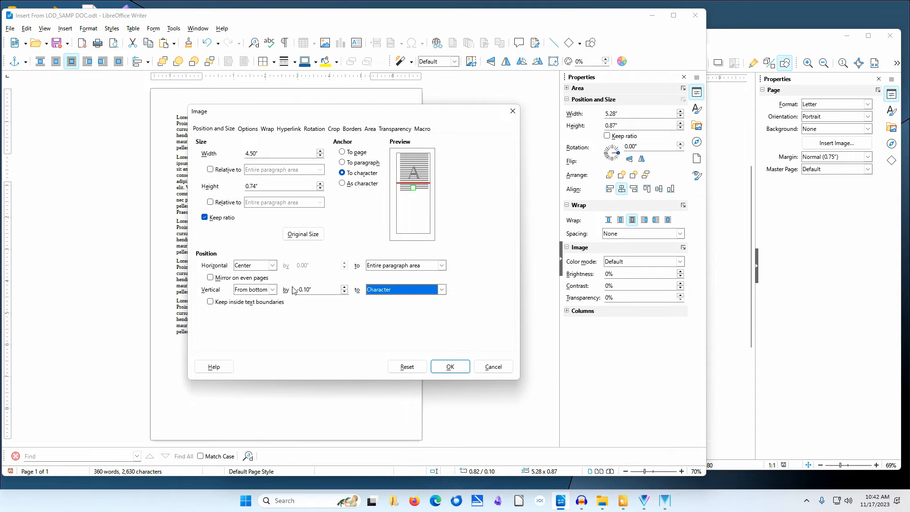
left_click(450, 371)
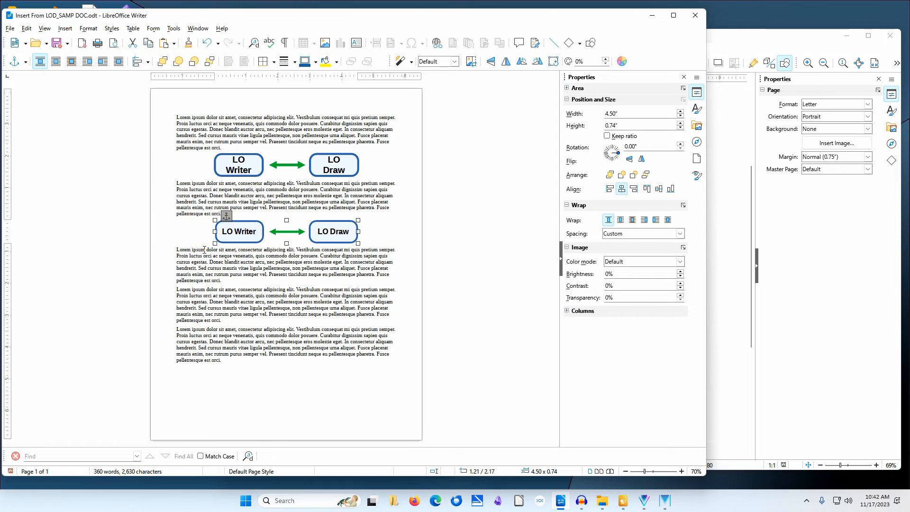
- Insert the image LOD_LOW.svgz at the end of the third paragraph
left_click(223, 286)
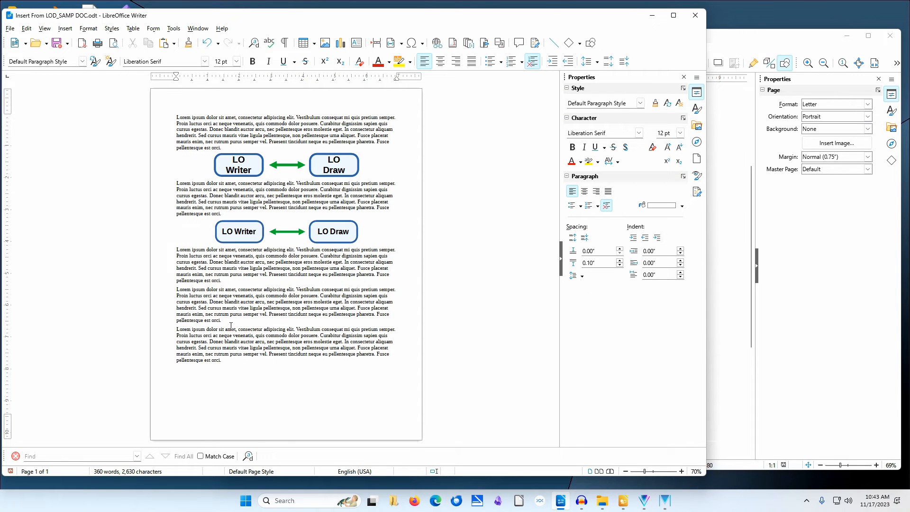
left_click(223, 278)
left_click(326, 44)
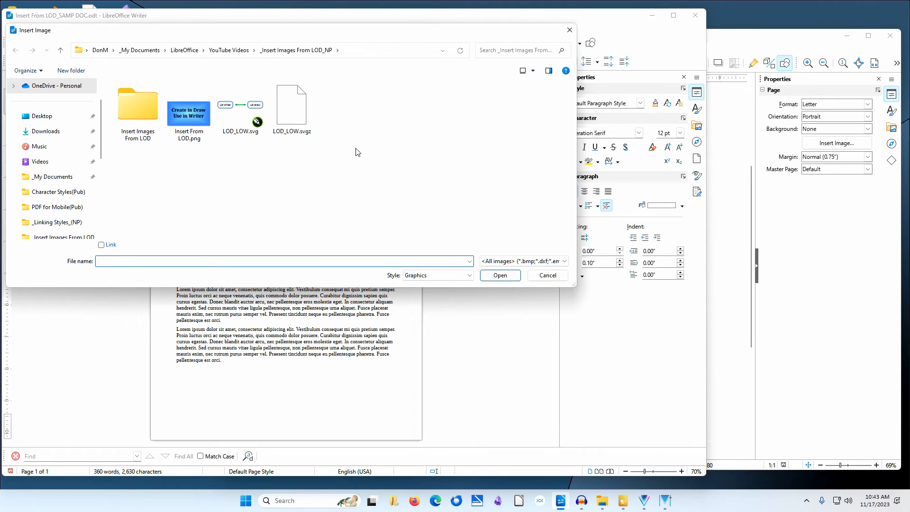
left_click(302, 119)
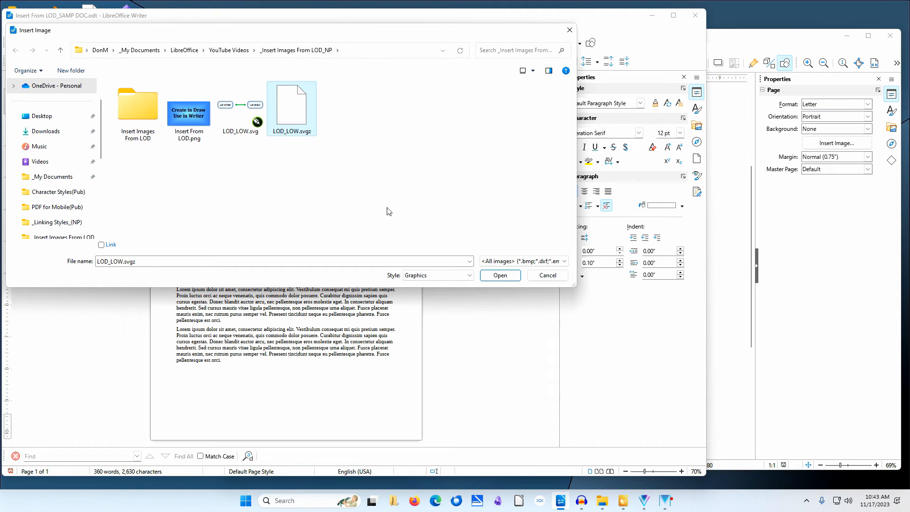
left_click(500, 275)
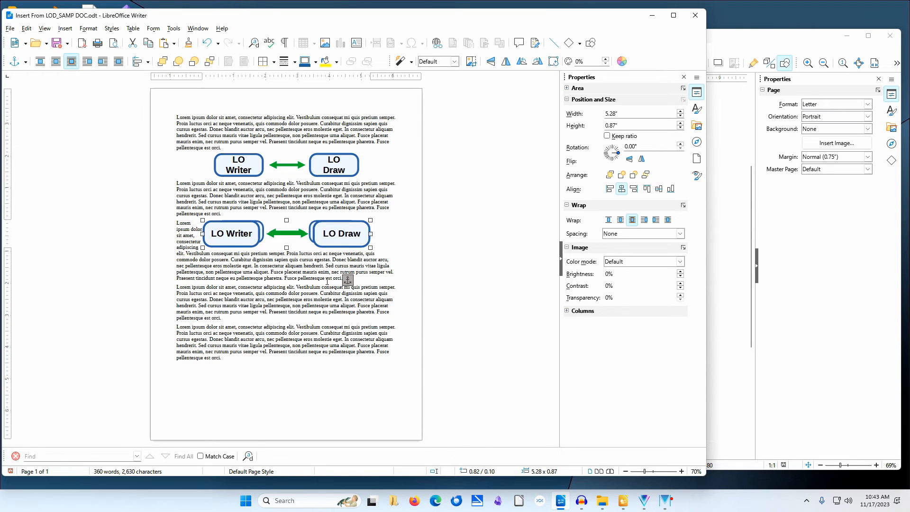
- In the inserted SVGZ image's properties, set the text wrap to Wrap Off and increase the bottom spacing slightly
right_click(242, 235)
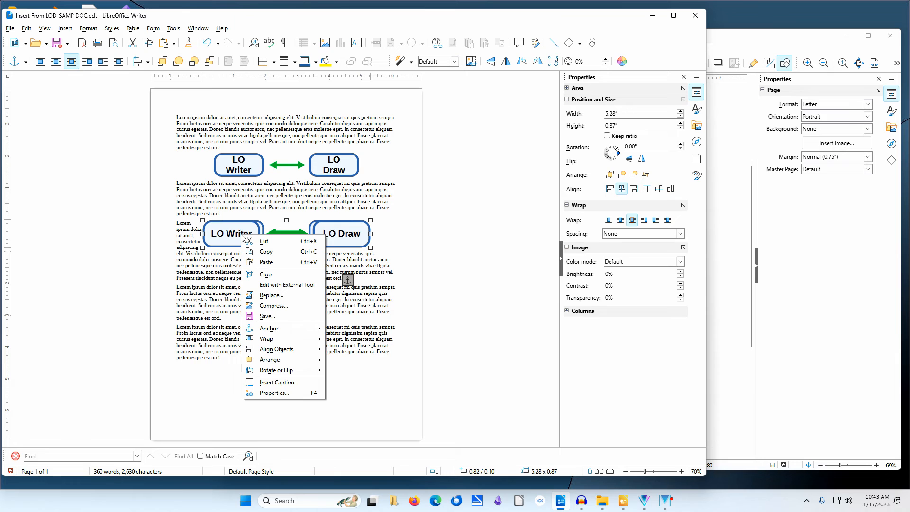
left_click(286, 395)
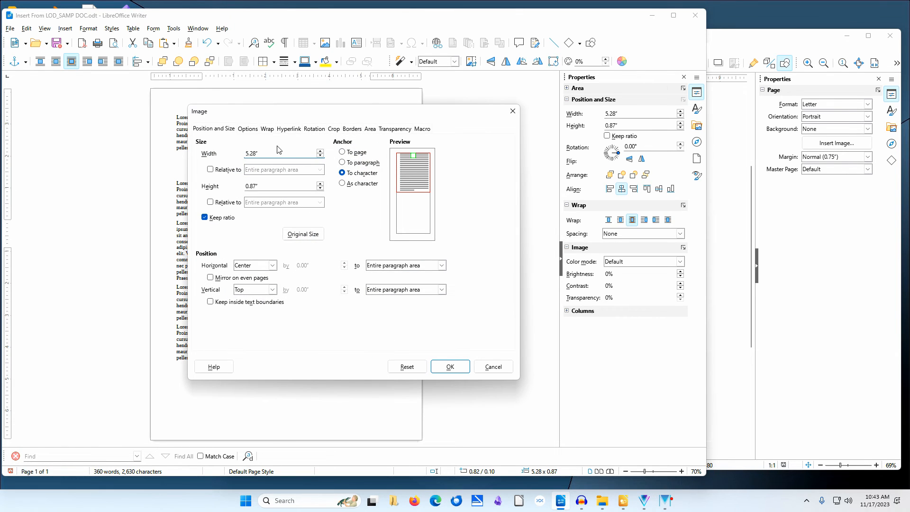
left_click(267, 128)
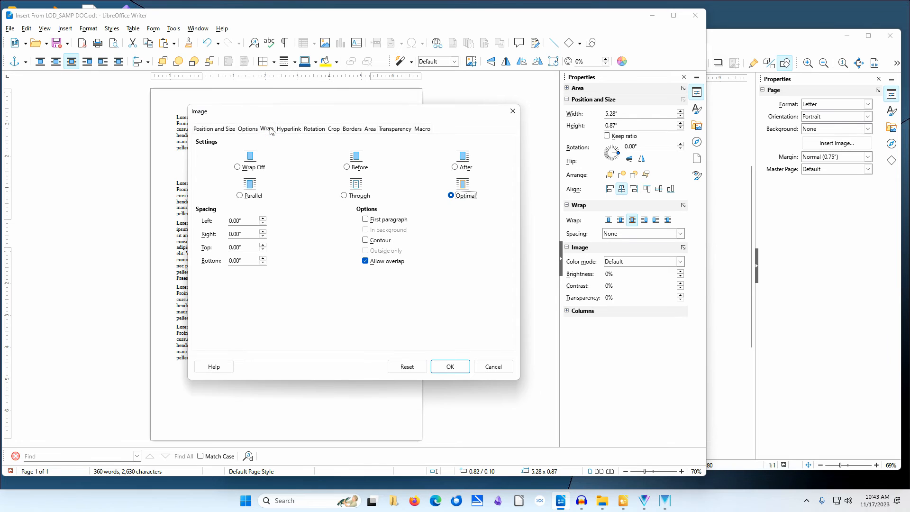
left_click(238, 167)
left_click(263, 259)
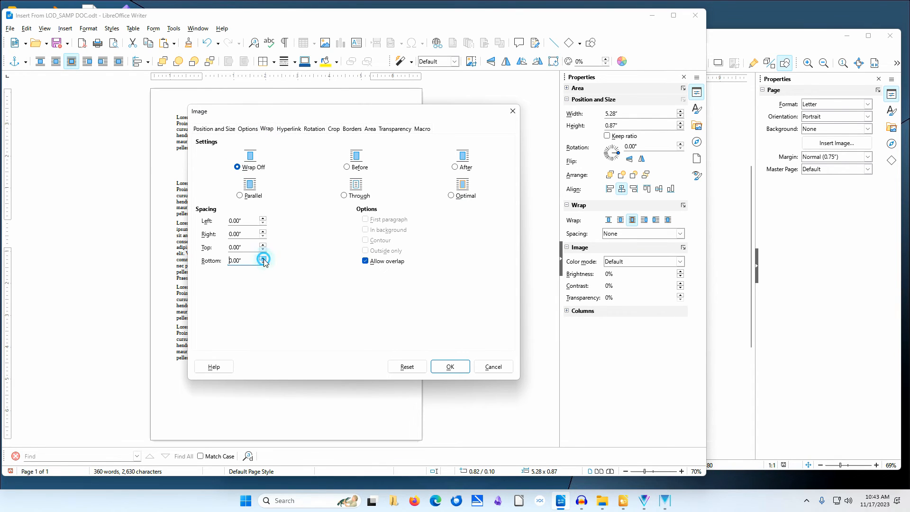
left_click(263, 258)
- Set the SVGZ image's width to 4.5" with its ratio kept
left_click(210, 129)
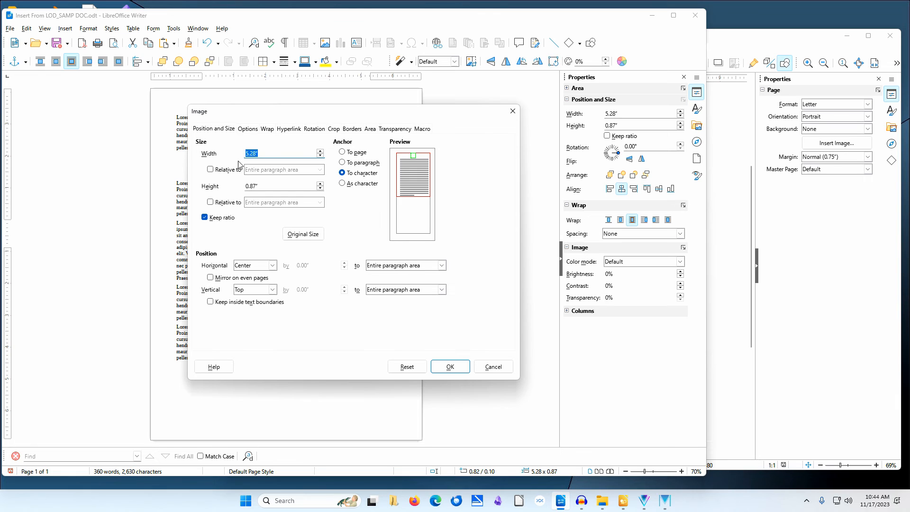
type("4.5")
key("Tab")
- Set the SVGZ image's vertical position to From bottom by -0.10" relative to Character, apply the settings and deselect the image
left_click(274, 289)
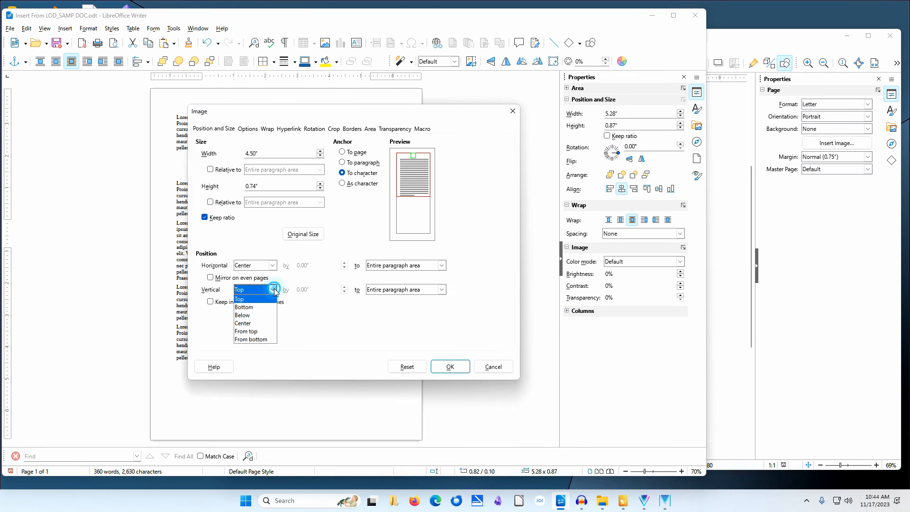
left_click(251, 339)
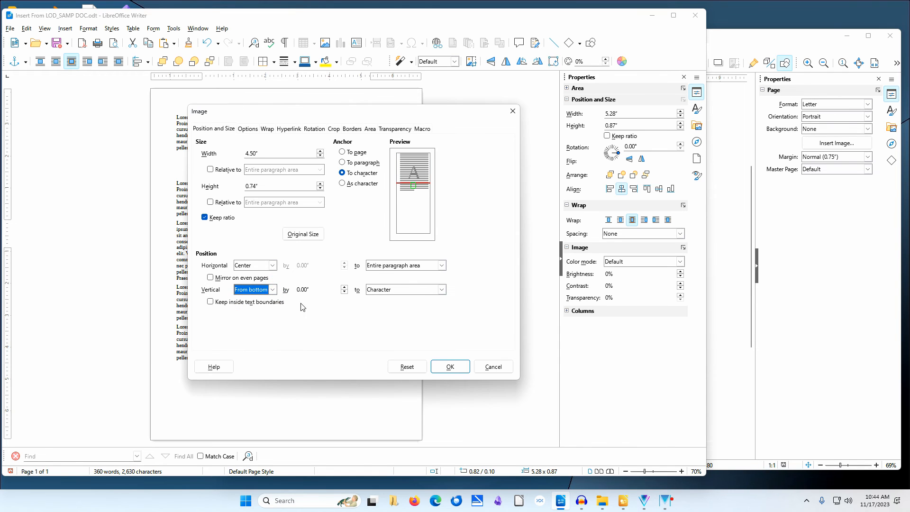
key("Tab")
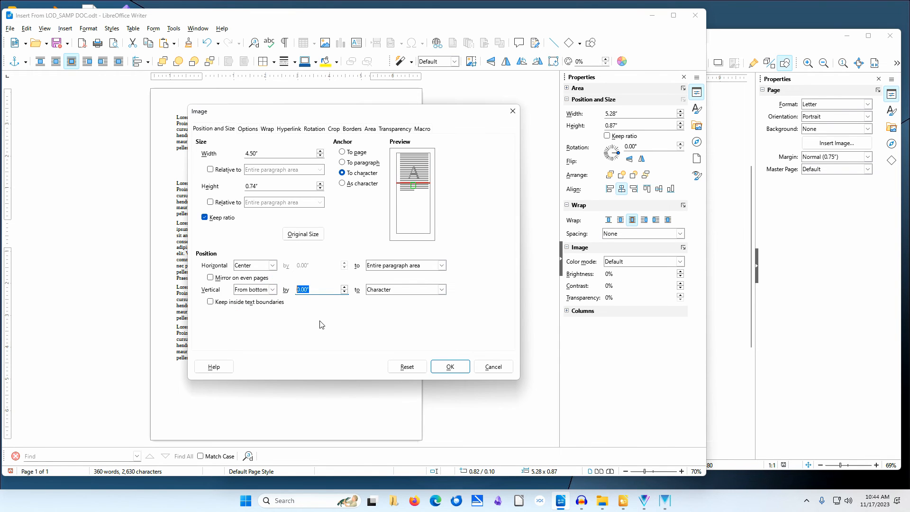
type("-0.10")
key("Tab")
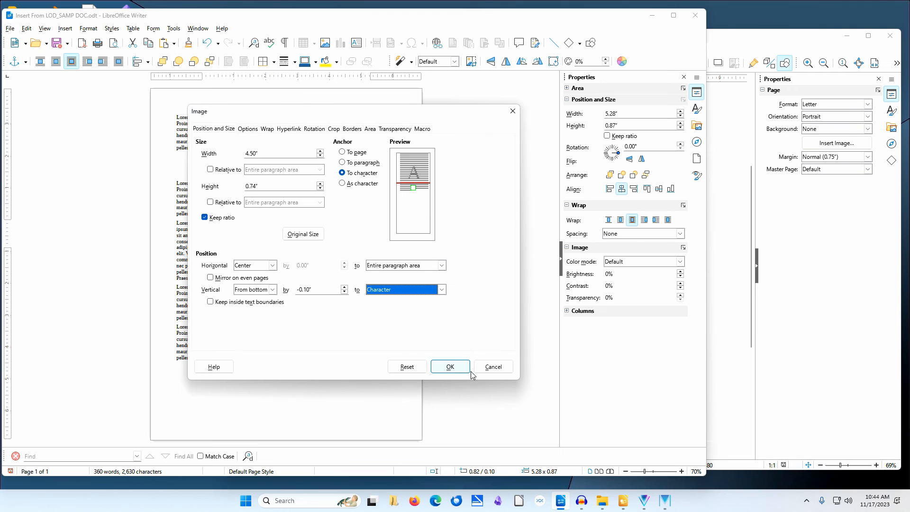
left_click(452, 368)
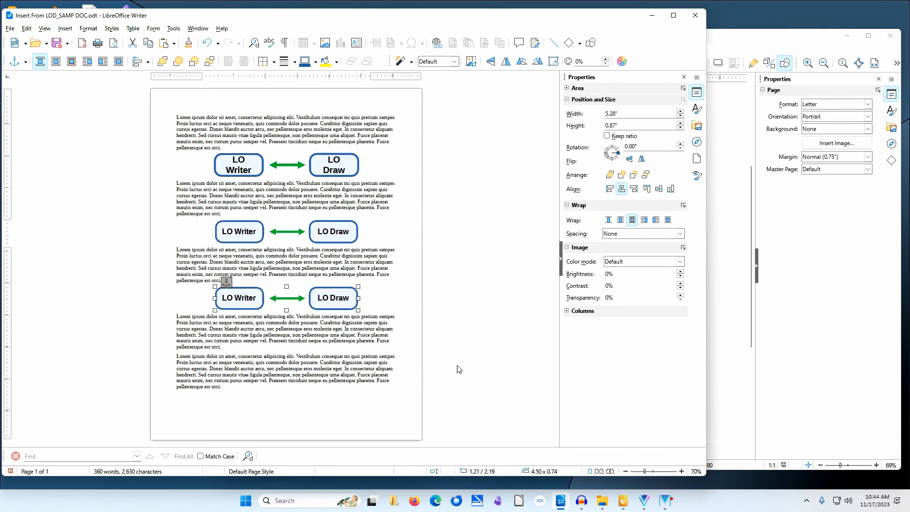
left_click(208, 340)
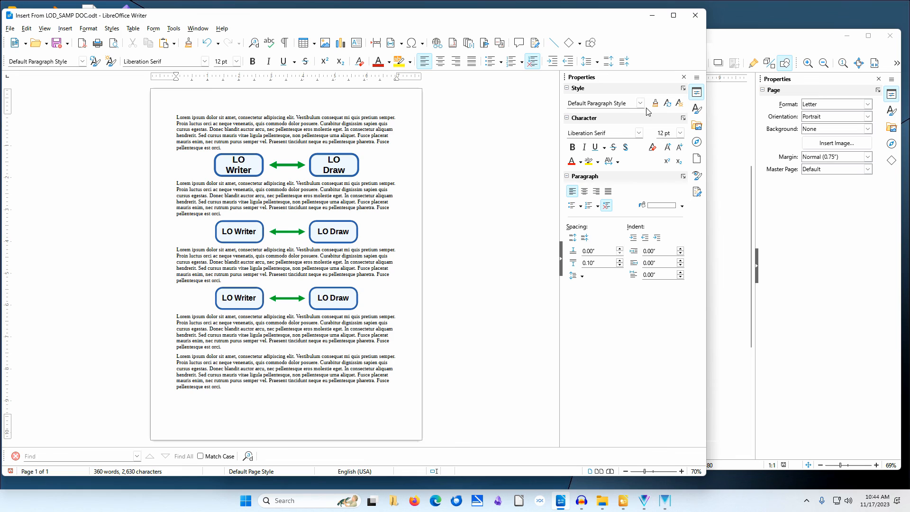
- Open the Gallery of stored images in the Writer document's sidebar
left_click(698, 126)
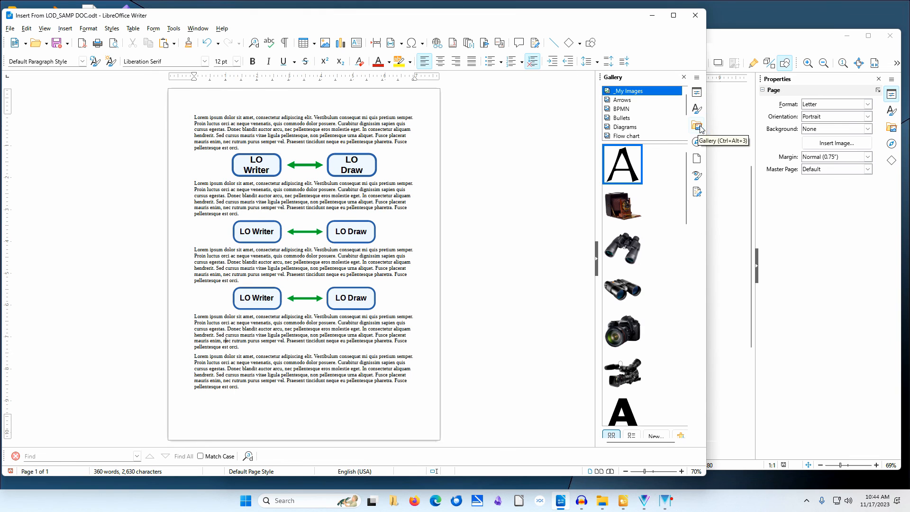